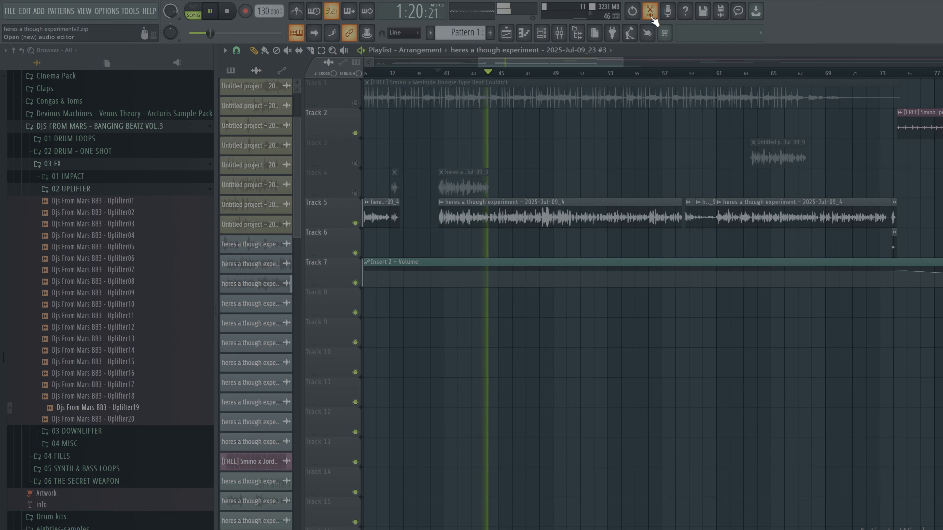
# Open Edison and the mixer, and play the song while viewing the Insert 5, 6 and 7 tracks.
pyautogui.click(650, 12)
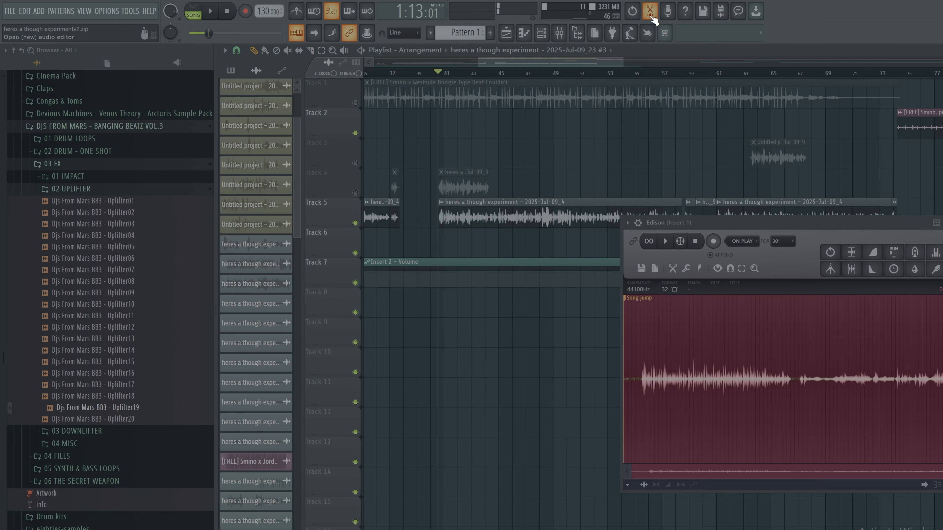
pyautogui.click(559, 33)
pyautogui.click(442, 256)
pyautogui.press('space')
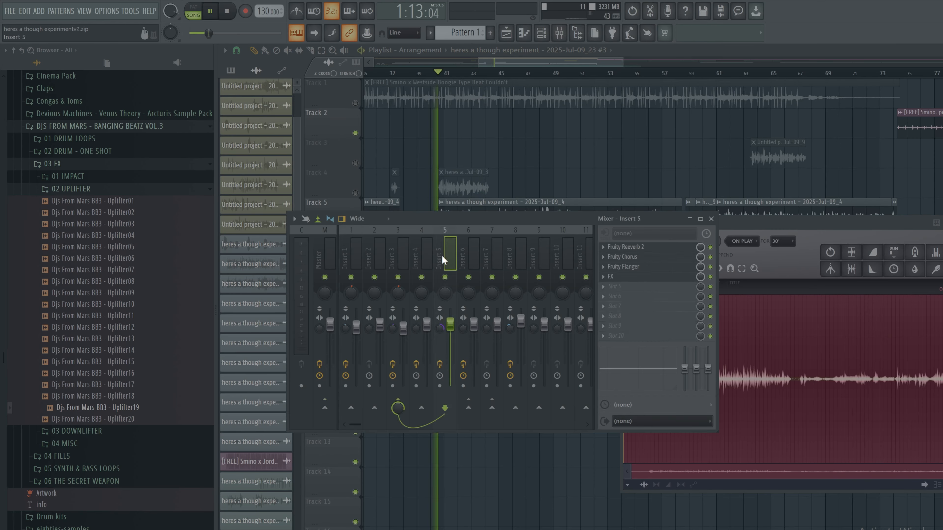
pyautogui.click(477, 258)
pyautogui.click(492, 257)
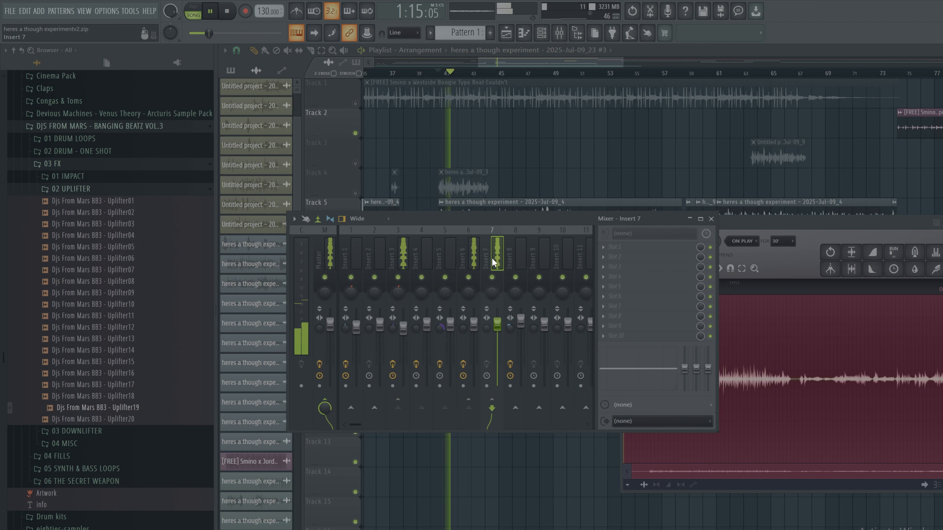
pyautogui.click(475, 258)
pyautogui.press('space')
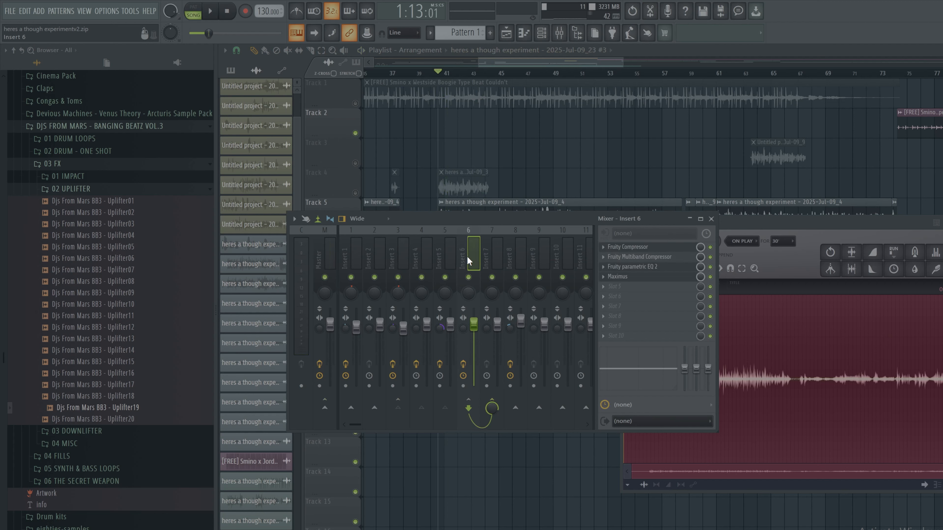
# Compare the effect slots of Inserts 6 and 7, and play the song with Insert 6's Fruity Compressor open.
pyautogui.click(494, 257)
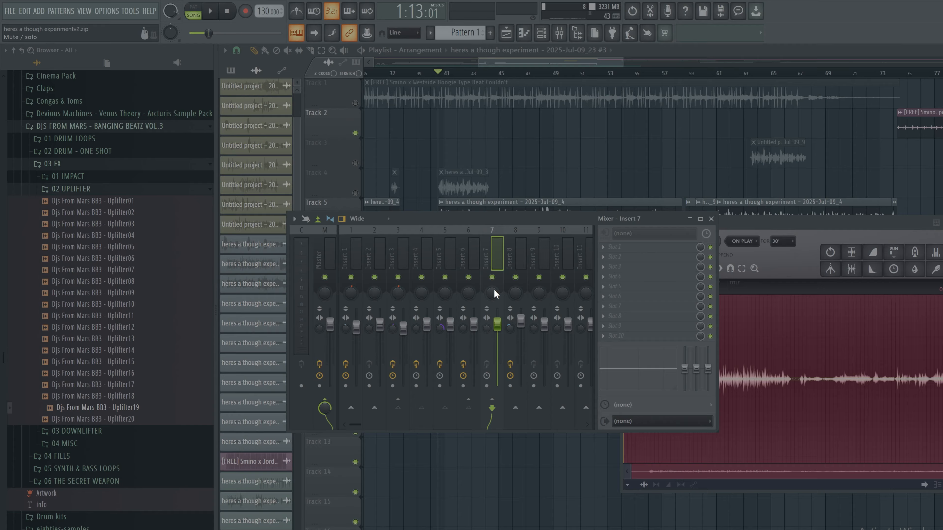
pyautogui.click(473, 255)
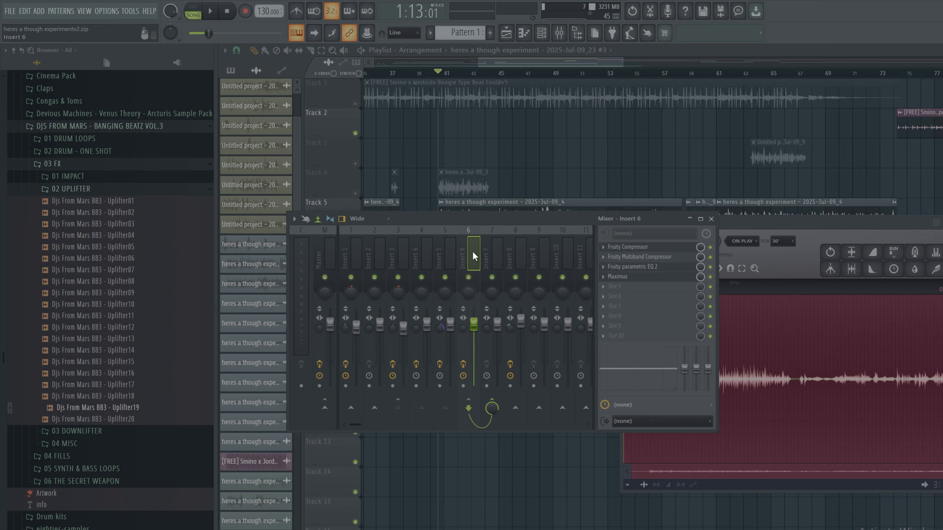
pyautogui.click(496, 257)
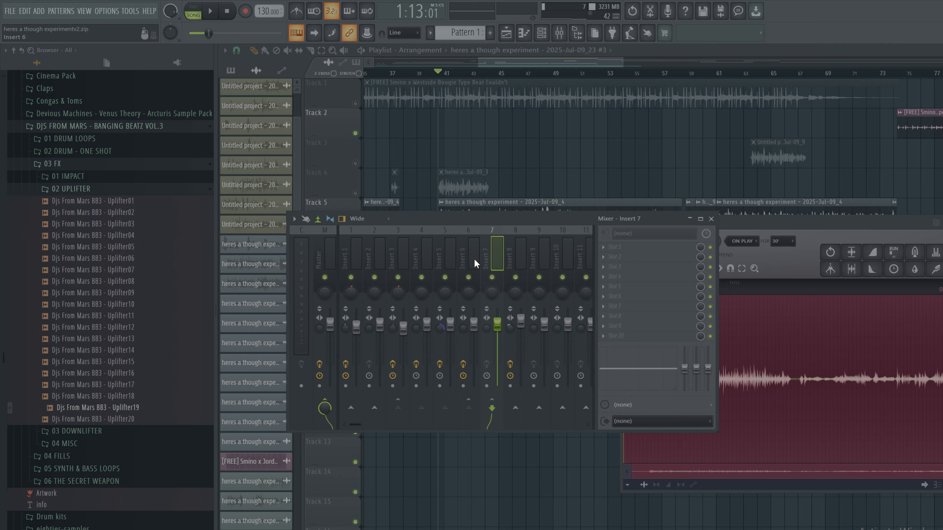
pyautogui.click(472, 252)
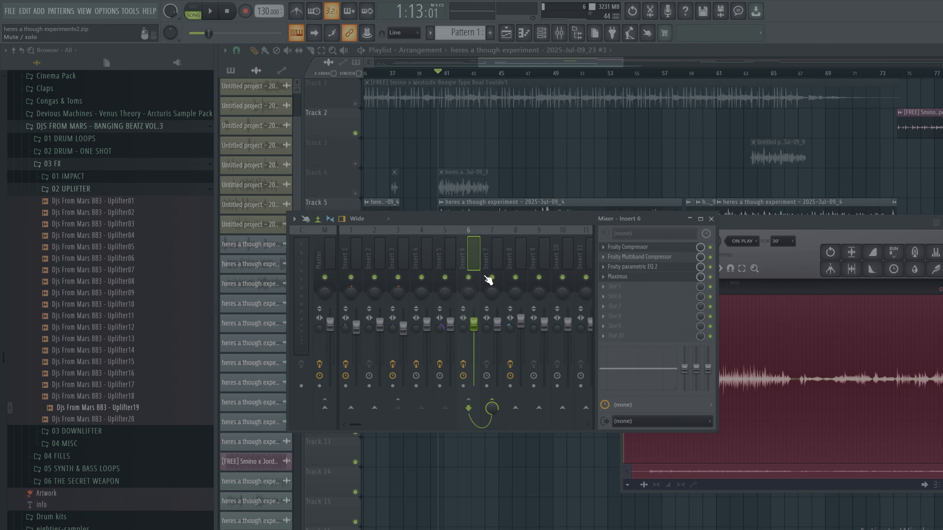
pyautogui.click(646, 247)
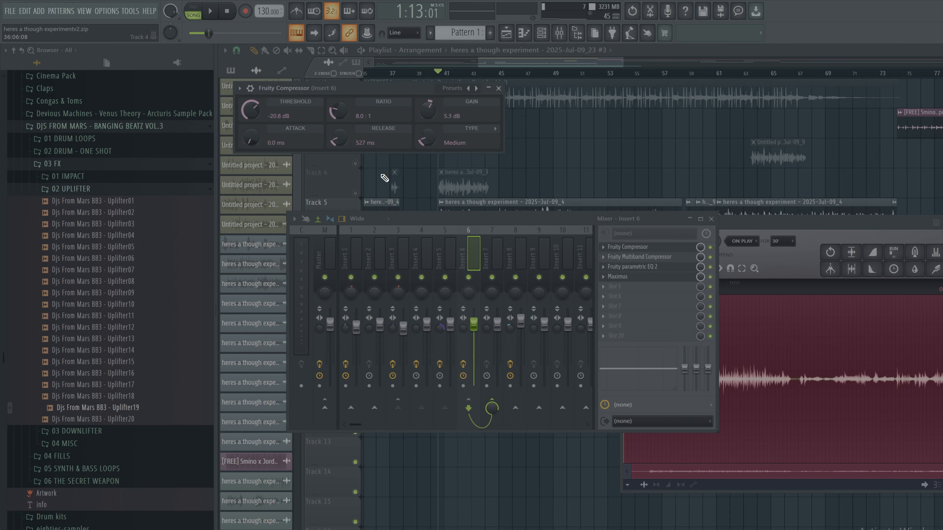
pyautogui.press('space')
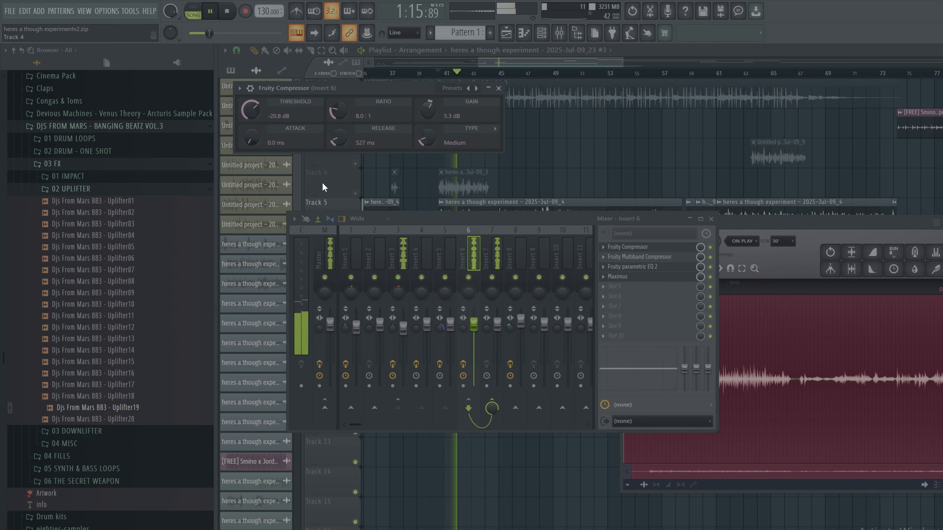
pyautogui.press('space')
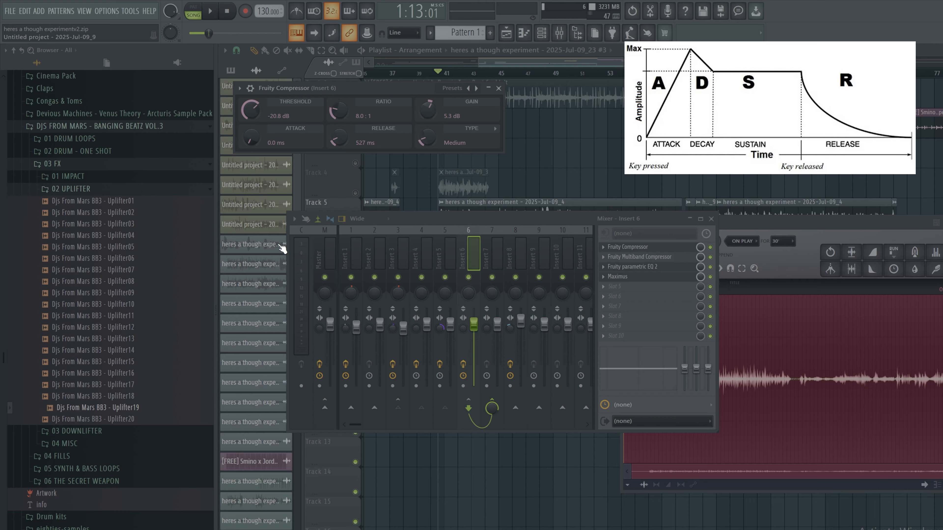
# Audition the Fruity Compressor's attack at 400 ms and at 0 ms by playing the song.
pyautogui.moveTo(262, 142); pyautogui.dragTo(260, 66)
pyautogui.press('space')
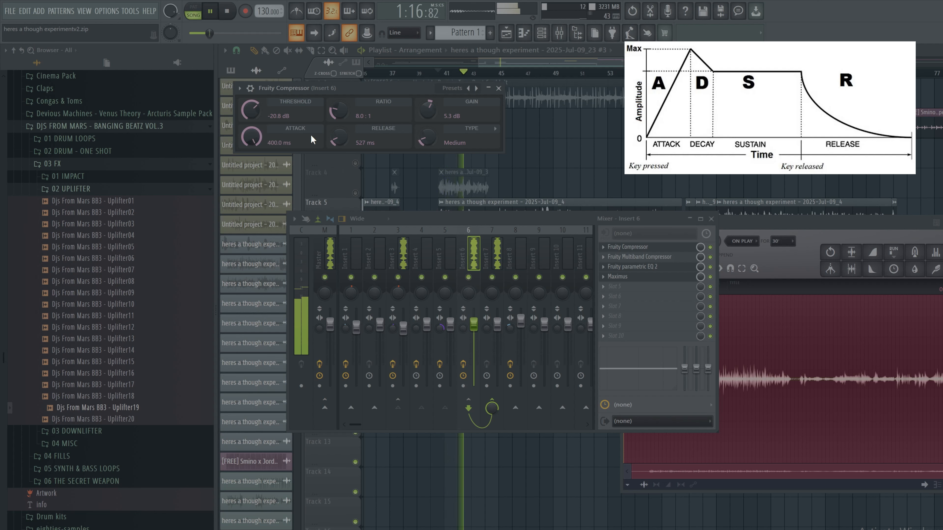
pyautogui.press('space')
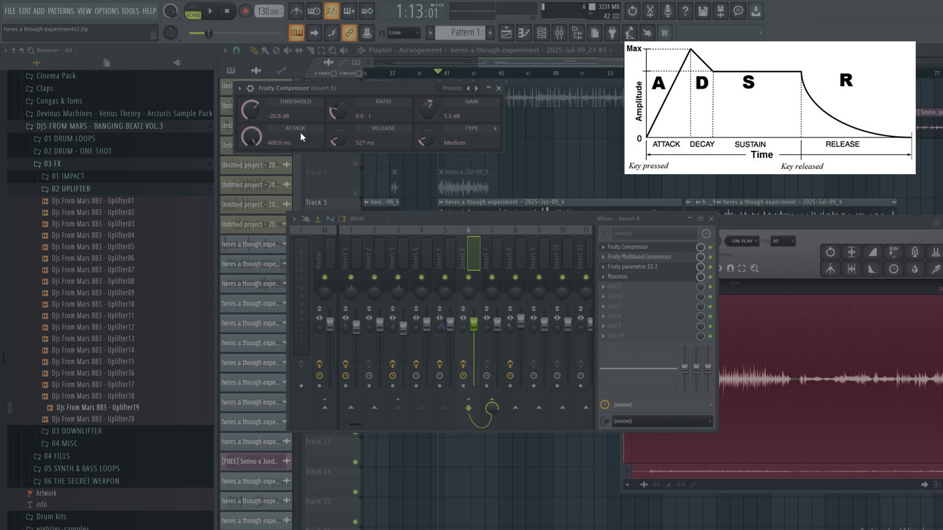
pyautogui.press('space')
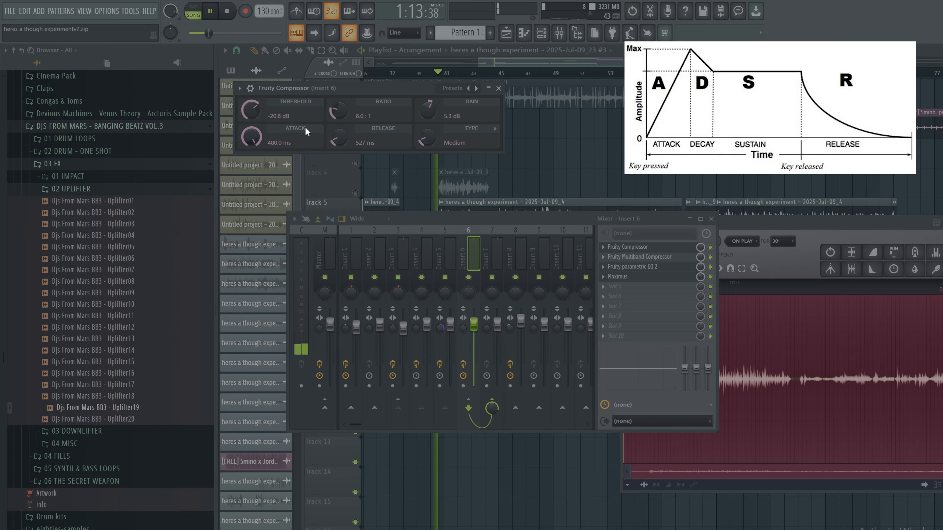
pyautogui.moveTo(271, 129)
pyautogui.mouseDown()
pyautogui.moveTo(274, 141)
pyautogui.moveTo(279, 131)
pyautogui.mouseUp()
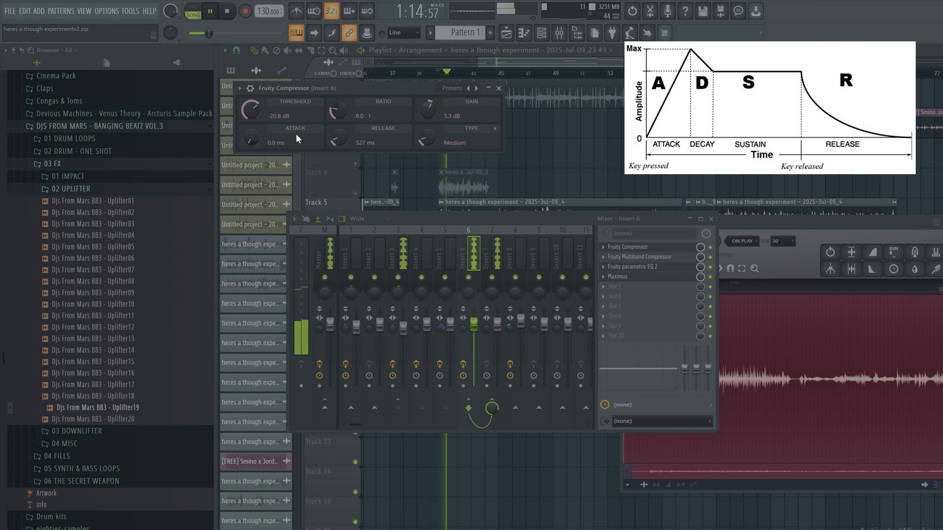
pyautogui.press('space')
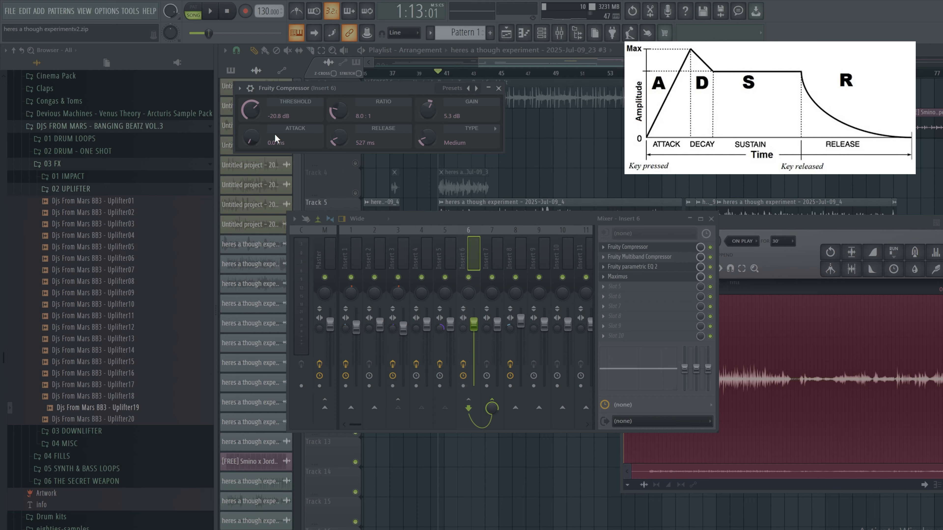
# Repeat the compressor attack comparison, playing the song at 400 ms and again at 0 ms.
pyautogui.moveTo(256, 143); pyautogui.dragTo(256, 105)
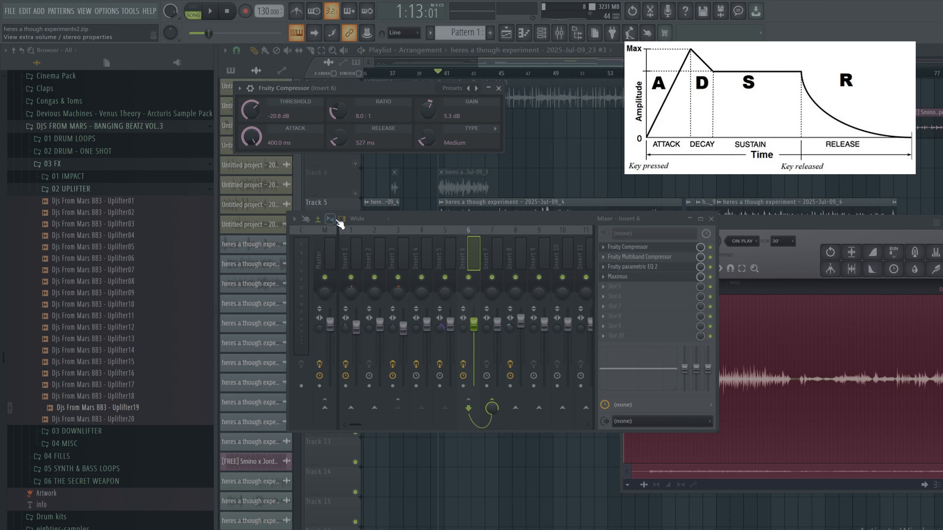
pyautogui.press('space')
pyautogui.press('space')
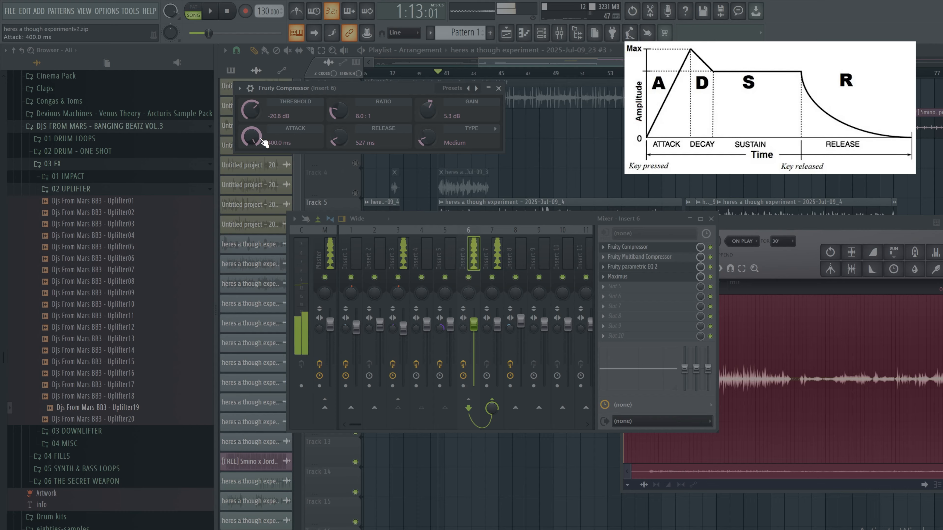
pyautogui.moveTo(256, 133); pyautogui.dragTo(257, 175)
pyautogui.press('space')
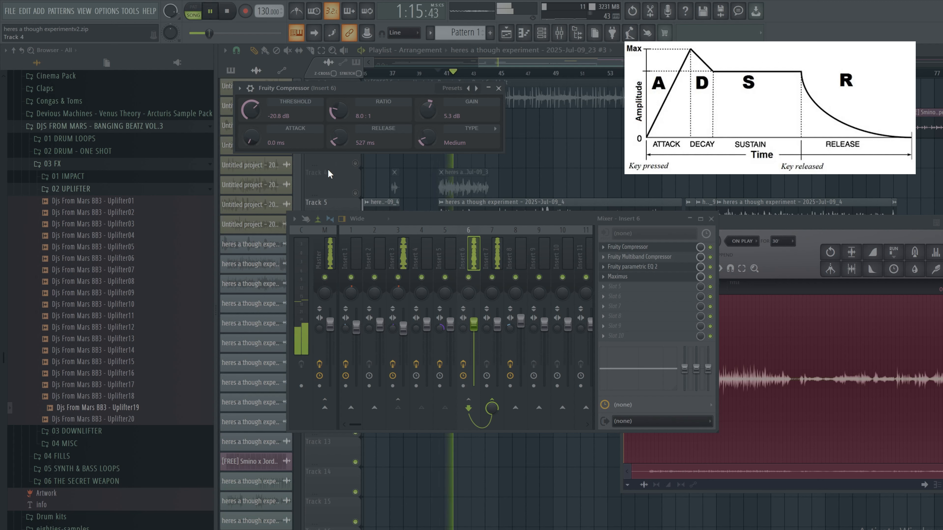
pyautogui.press('space')
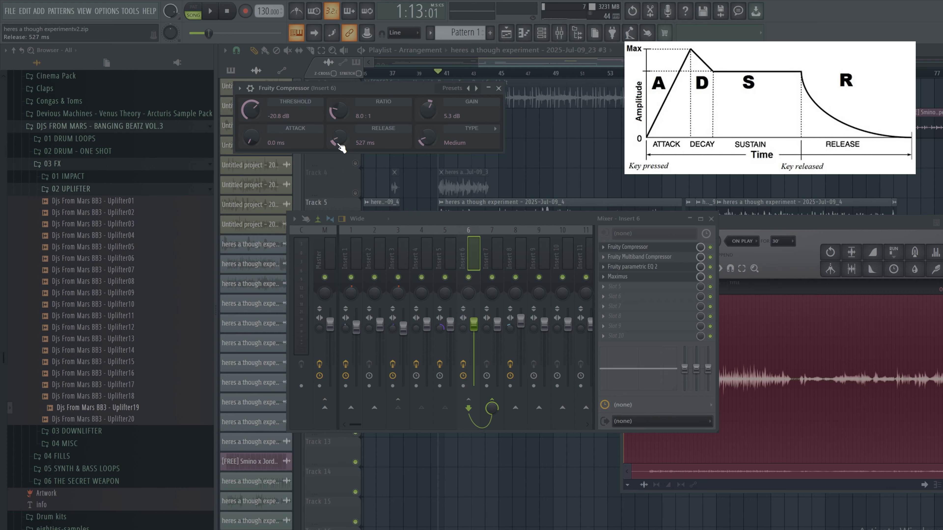
# Lower the compressor's release to 128 ms and play the song to hear it.
pyautogui.moveTo(342, 148); pyautogui.dragTo(376, 160)
pyautogui.moveTo(339, 137)
pyautogui.mouseDown()
pyautogui.moveTo(339, 212)
pyautogui.moveTo(339, 122)
pyautogui.moveTo(342, 141)
pyautogui.mouseUp()
pyautogui.press('space')
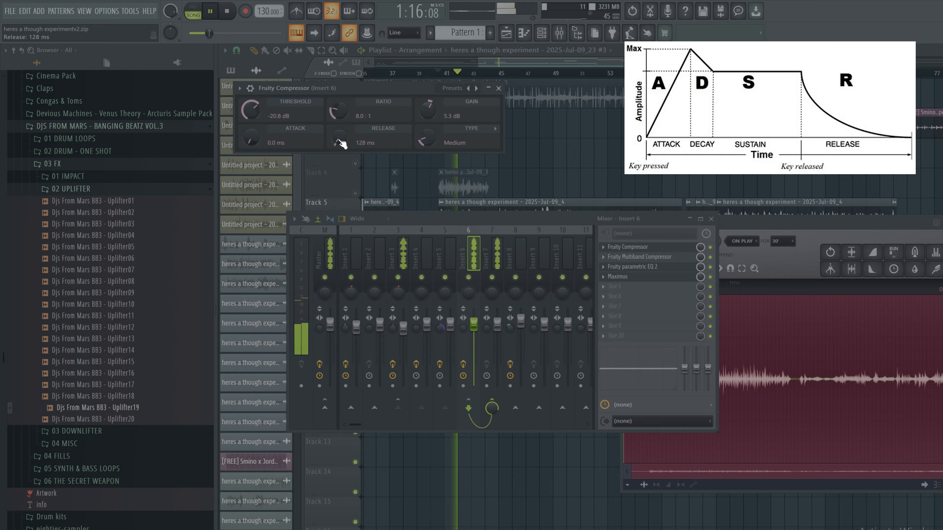
pyautogui.press('space')
# Audition the compressor's release at 4000 ms and at 1 ms by playing the song.
pyautogui.moveTo(342, 143); pyautogui.dragTo(342, 93)
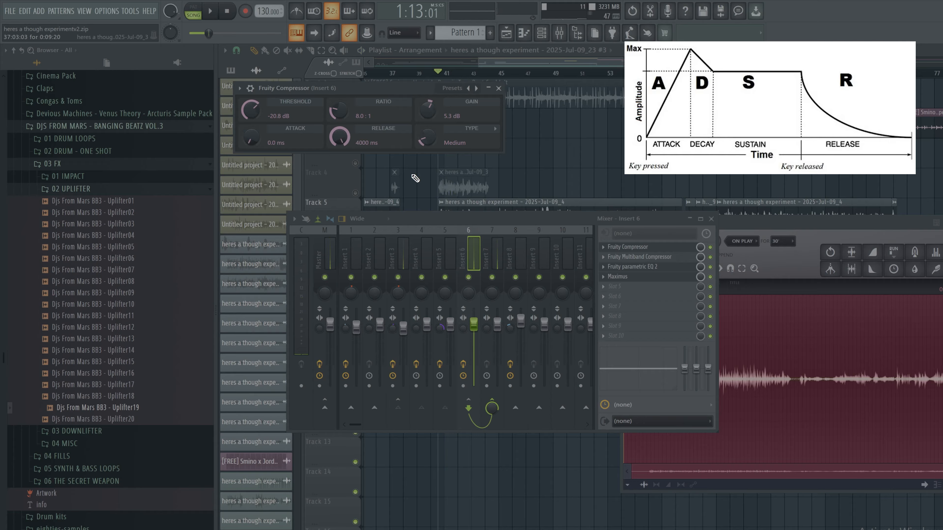
pyautogui.press('space')
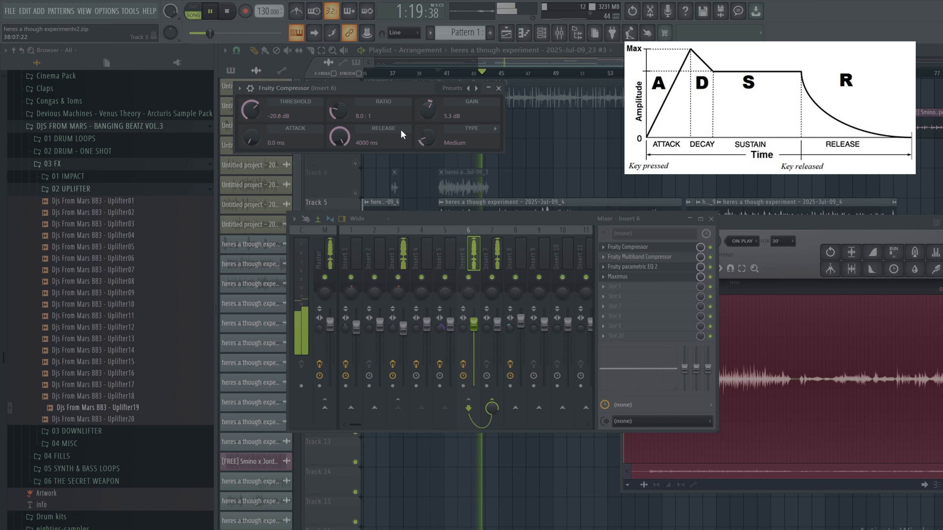
pyautogui.press('space')
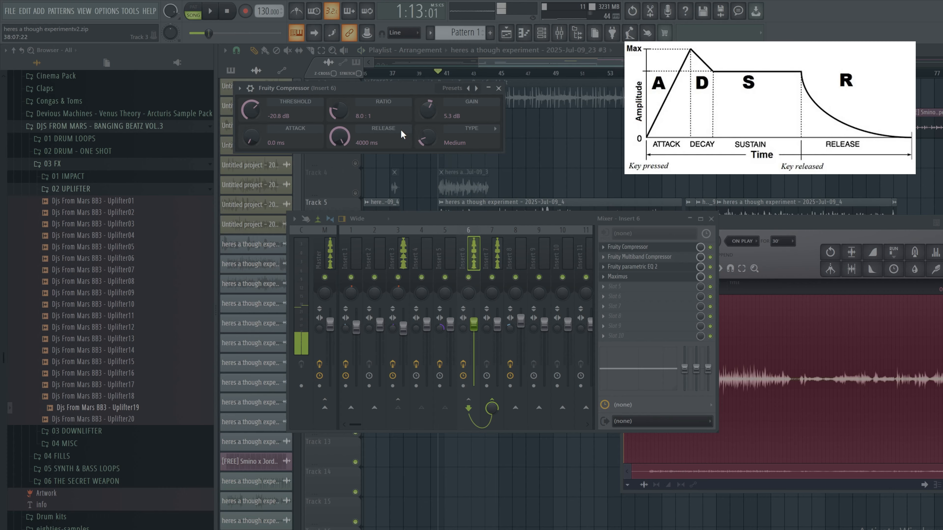
pyautogui.moveTo(369, 130); pyautogui.dragTo(370, 189)
pyautogui.press('space')
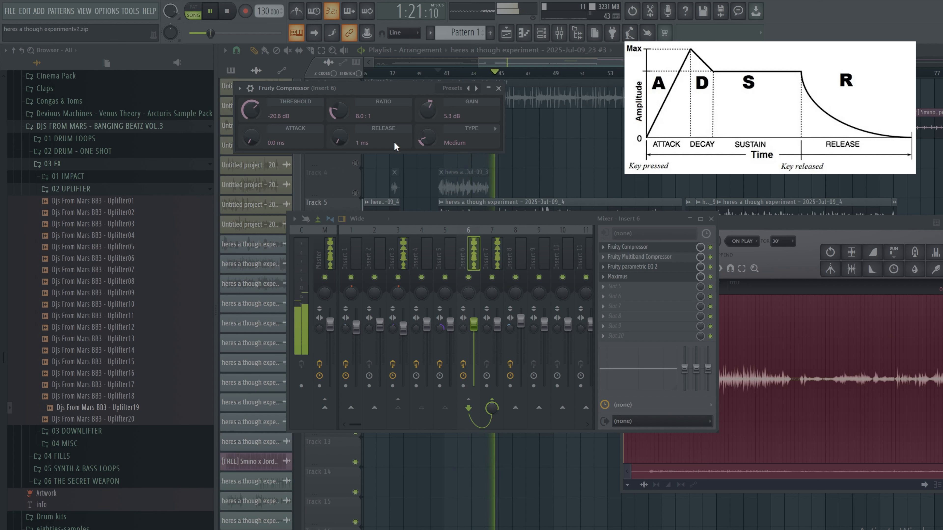
pyautogui.press('space')
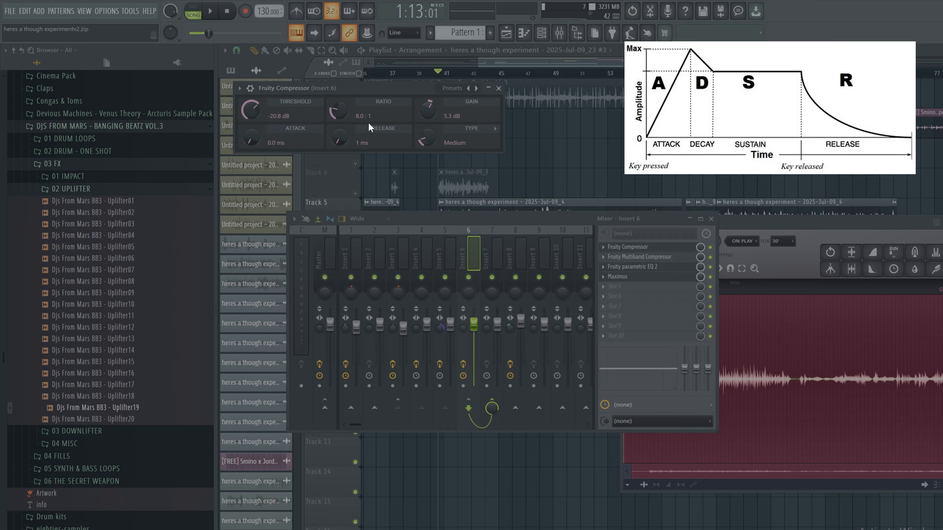
# Set the compressor's release to 4000 ms and play the song with it.
pyautogui.moveTo(357, 131)
pyautogui.mouseDown()
pyautogui.moveTo(357, 93)
pyautogui.moveTo(373, 135)
pyautogui.mouseUp()
pyautogui.press('space')
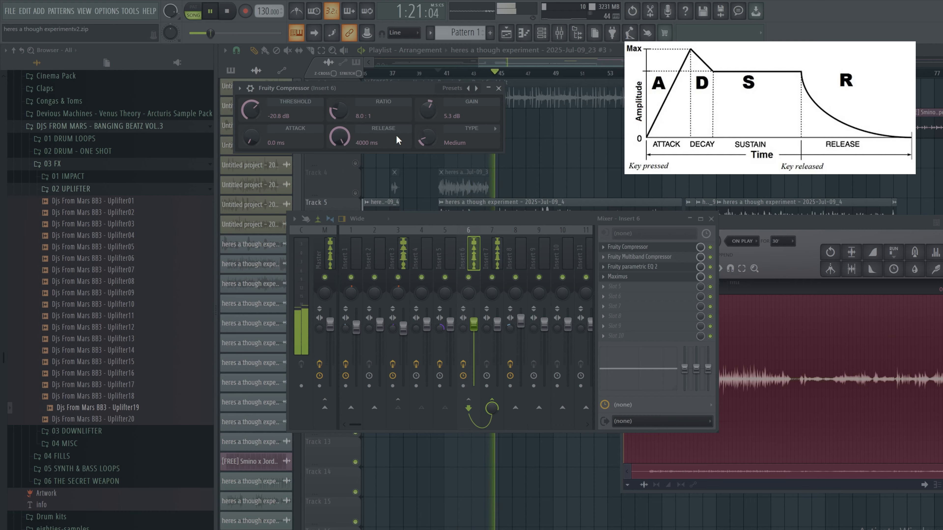
pyautogui.press('space')
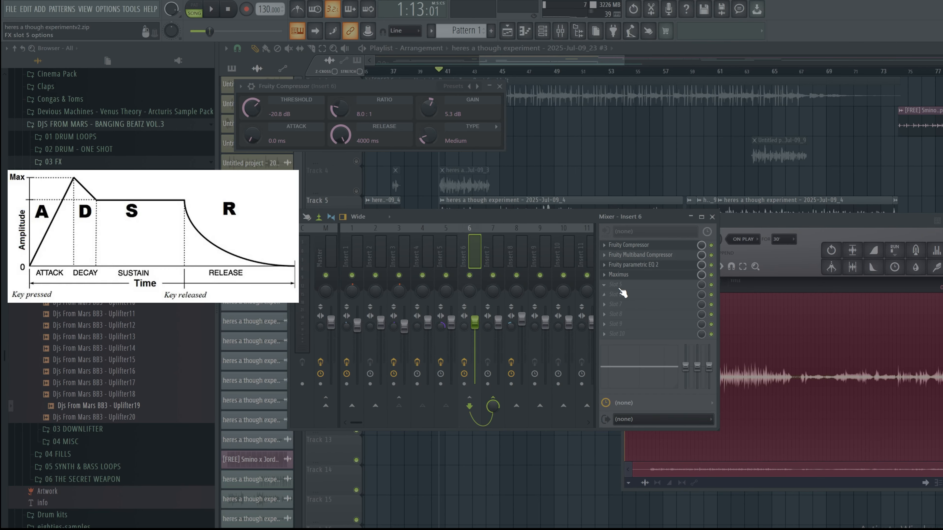
# Load Transient Processor in effect slot 5 of Insert 6 and play the song briefly at its default settings.
pyautogui.click(615, 286)
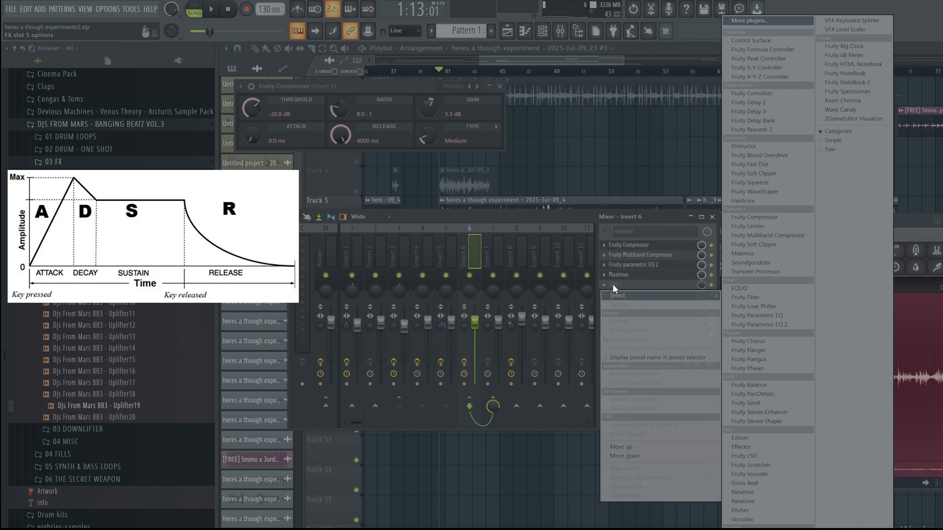
pyautogui.click(773, 272)
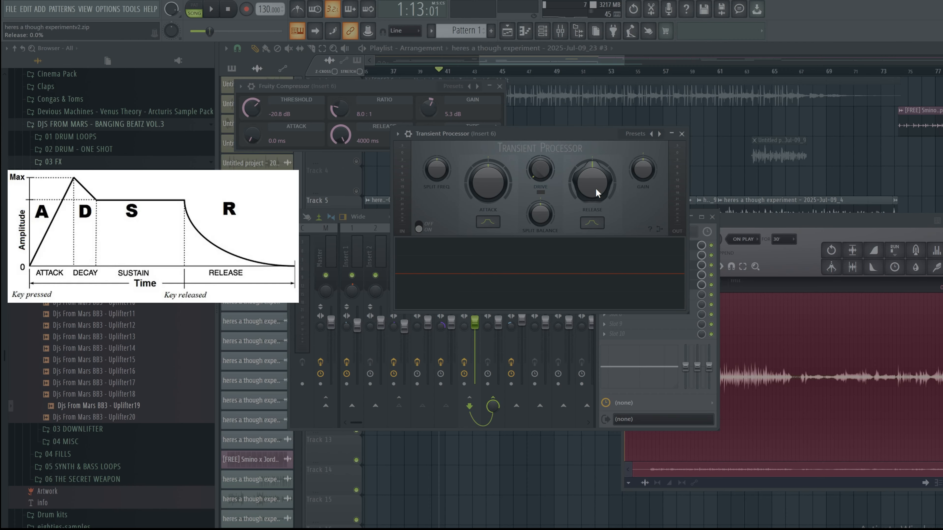
pyautogui.press('space')
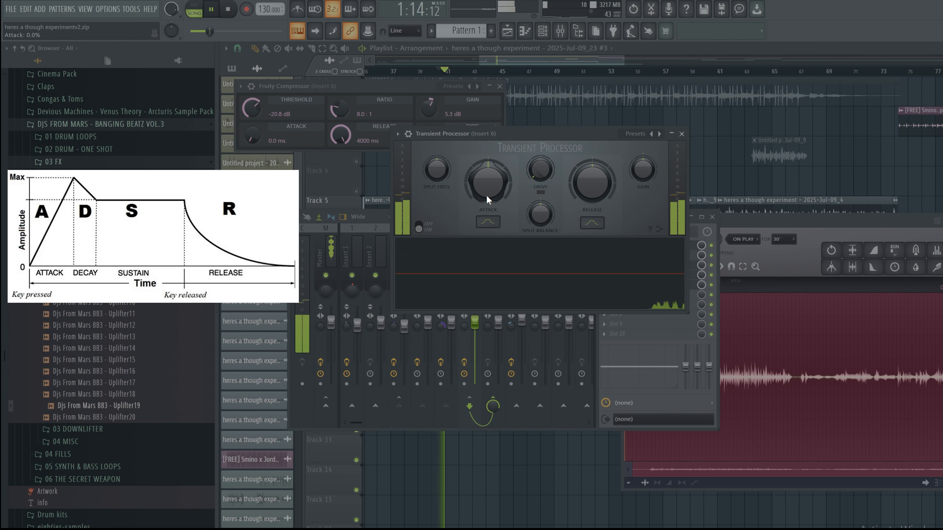
pyautogui.press('space')
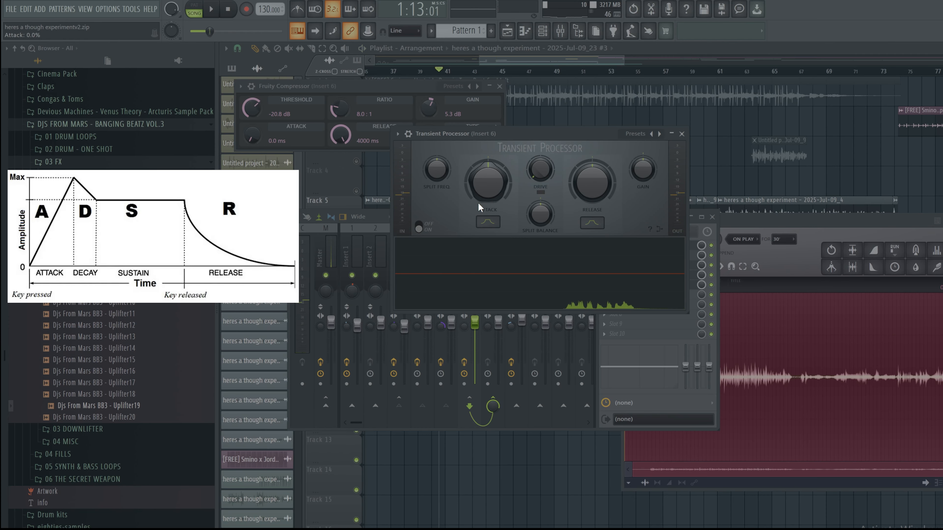
# Set the Transient Processor's attack to -100% while the song plays, and stop playback.
pyautogui.press('space')
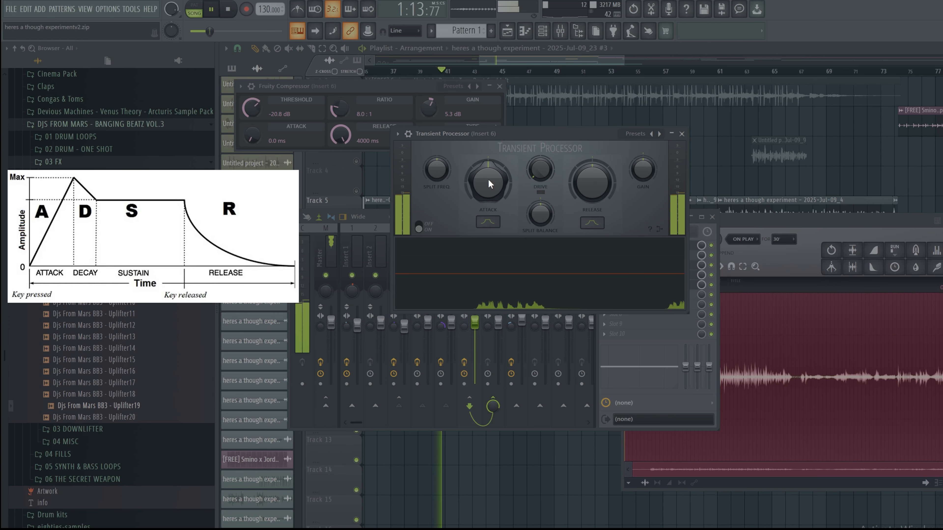
pyautogui.moveTo(490, 173); pyautogui.dragTo(490, 230)
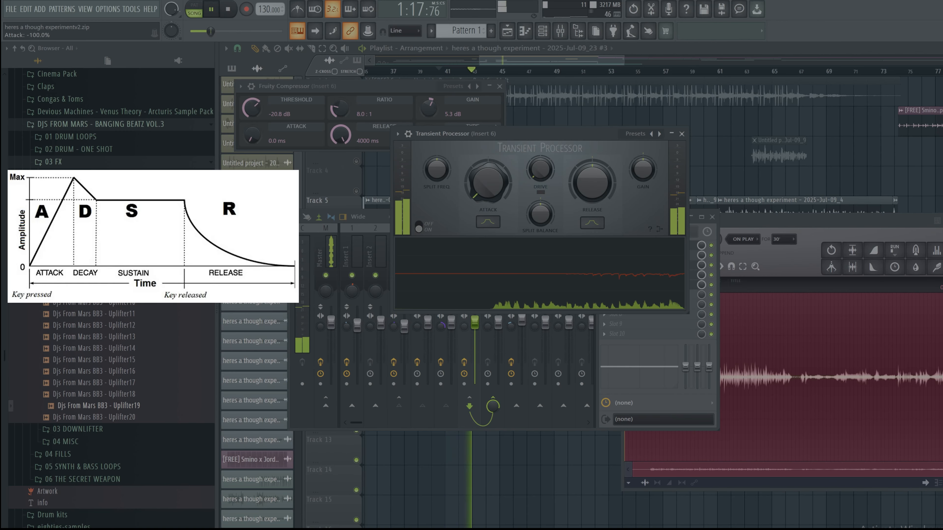
pyautogui.press('space')
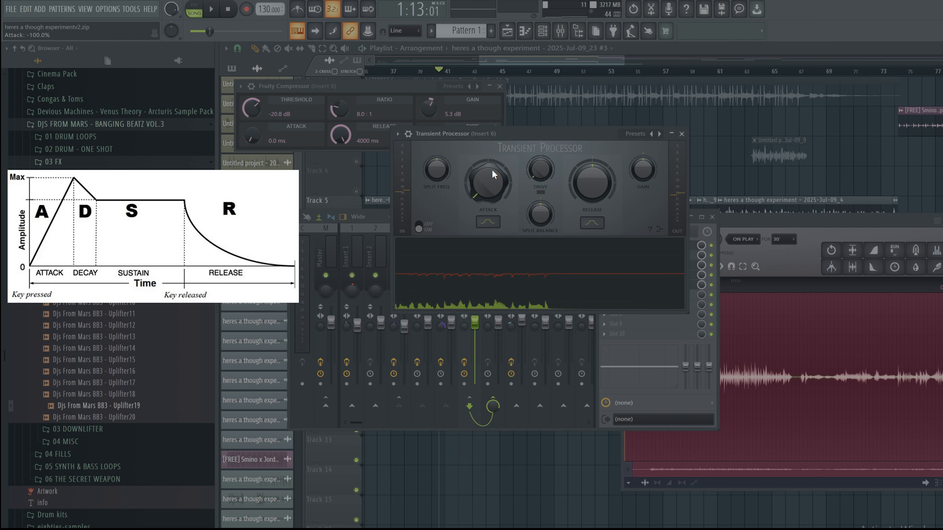
# Audition the Transient Processor's attack at -100% and 100%, and bring it back to about 1.3% while playing the song.
pyautogui.press('space')
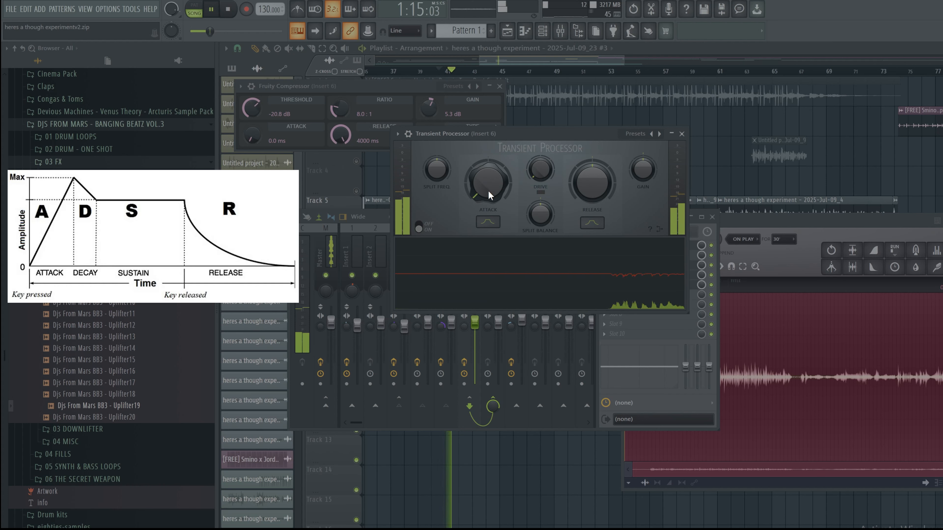
pyautogui.press('space')
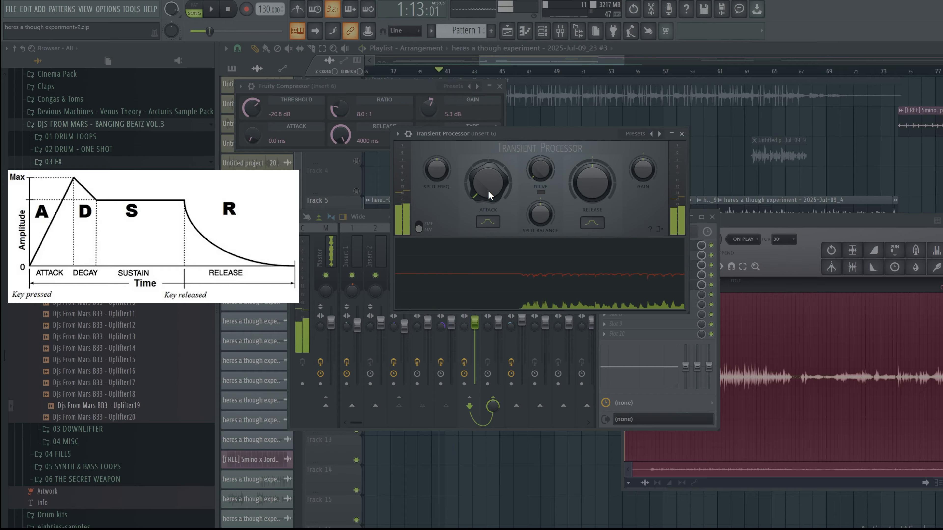
pyautogui.moveTo(489, 190); pyautogui.dragTo(488, 111)
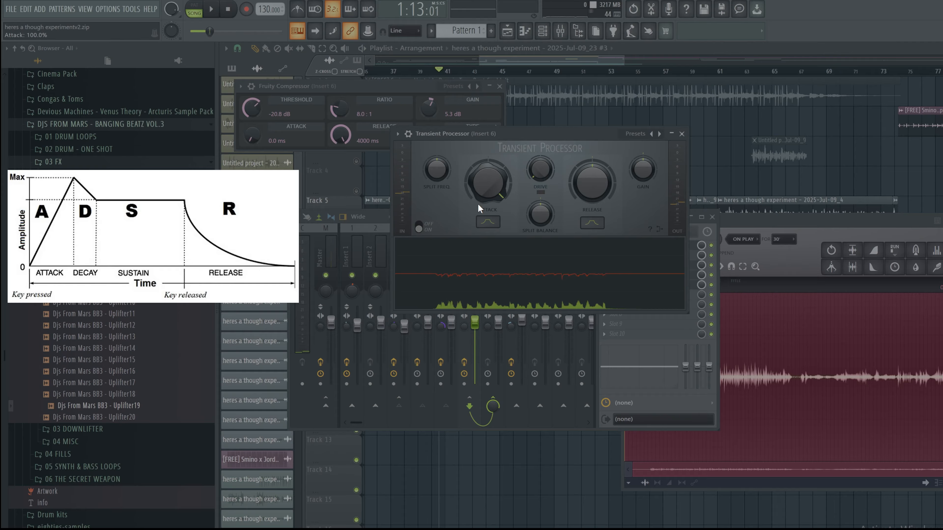
pyautogui.press('space')
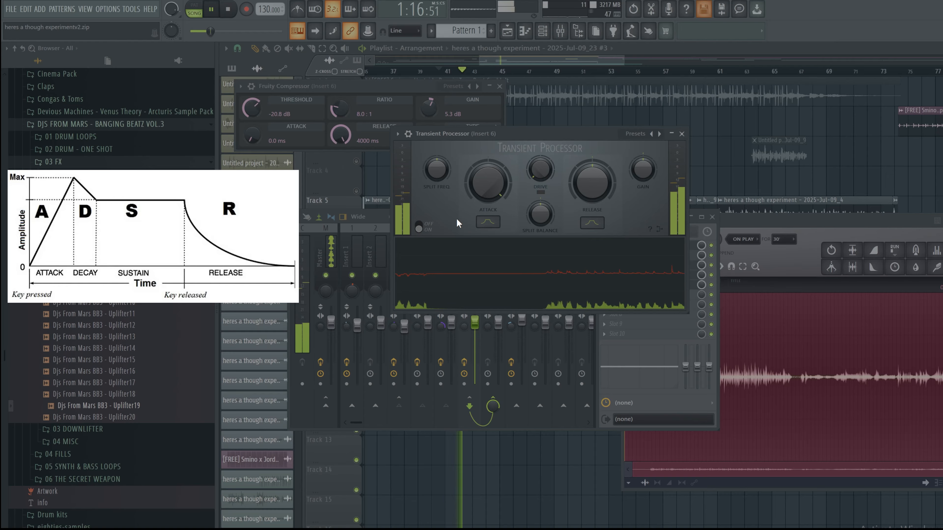
pyautogui.press('space')
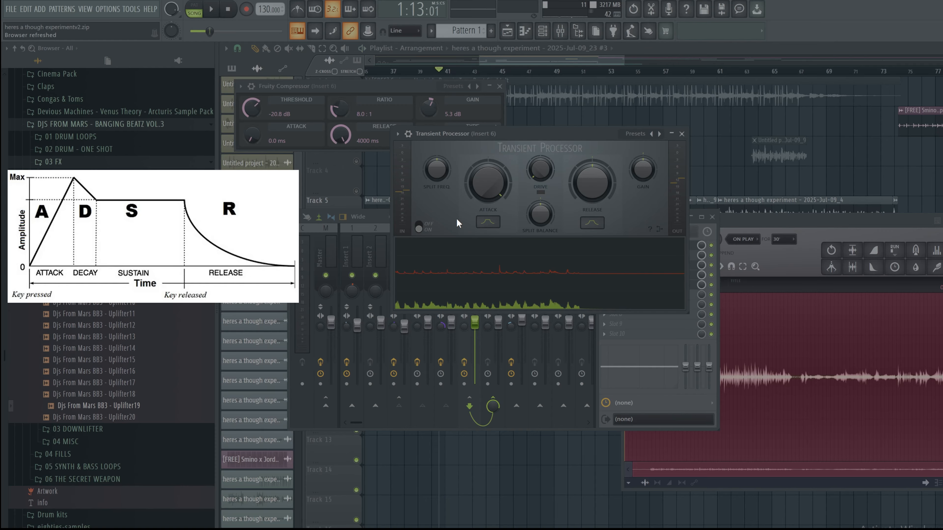
pyautogui.press('space')
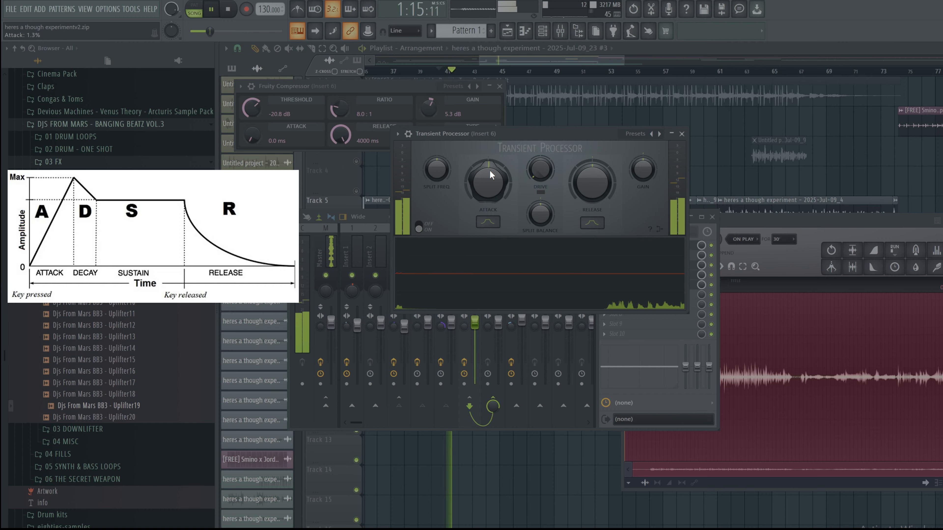
pyautogui.press('space')
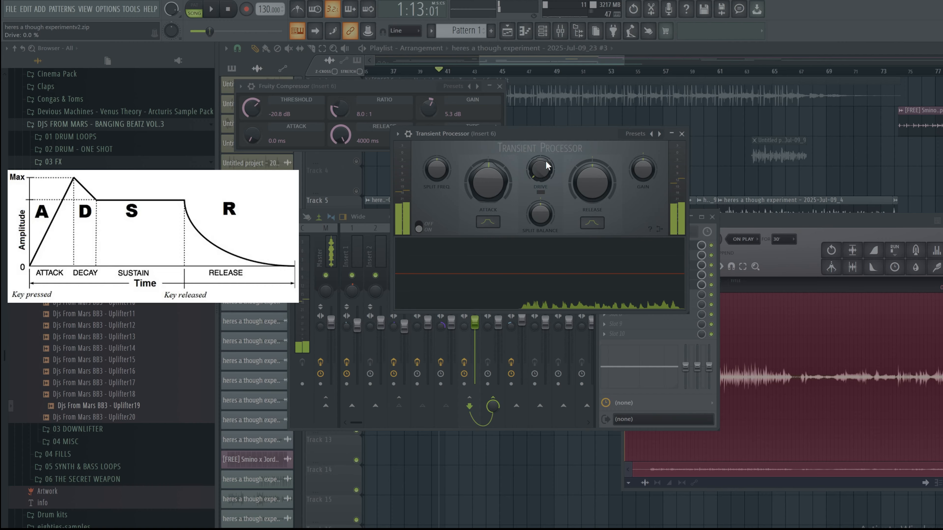
# Audition the Transient Processor's release at -100% and at 100% by playing the song.
pyautogui.moveTo(597, 182); pyautogui.dragTo(594, 215)
pyautogui.press('space')
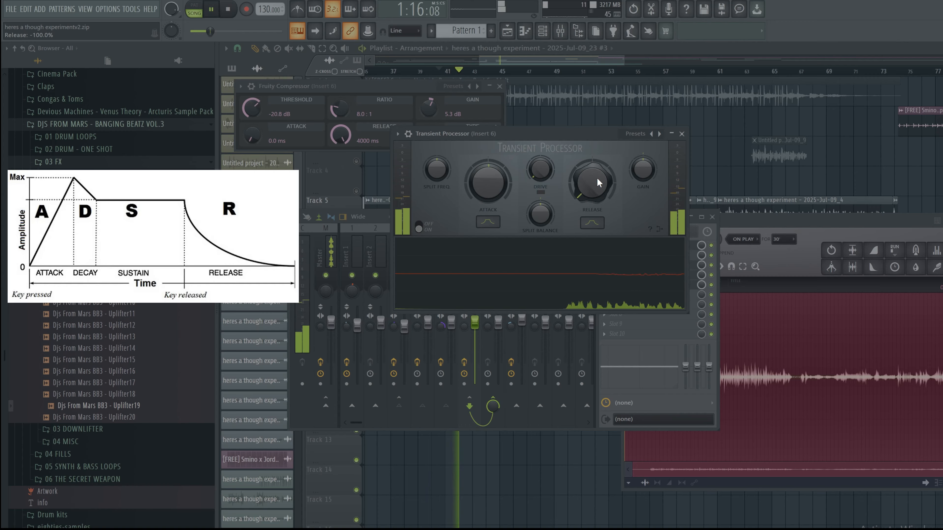
pyautogui.press('space')
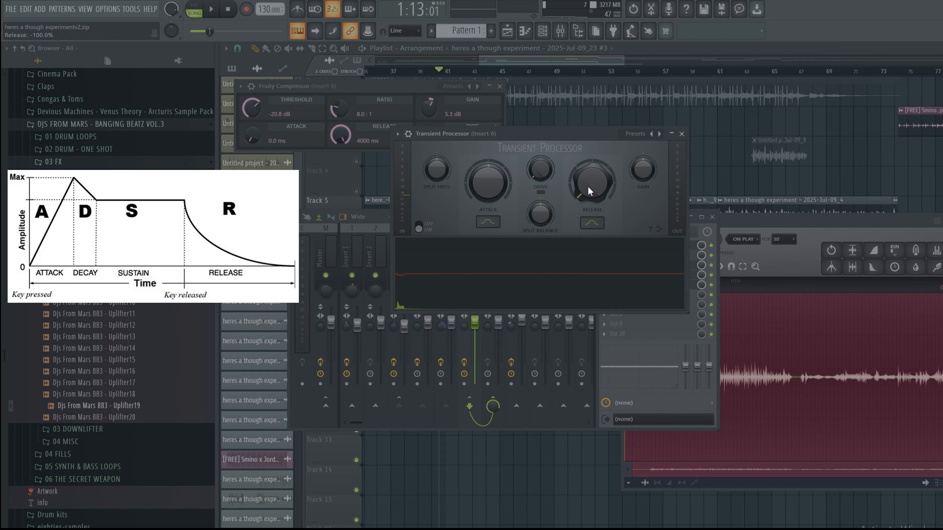
pyautogui.press('space')
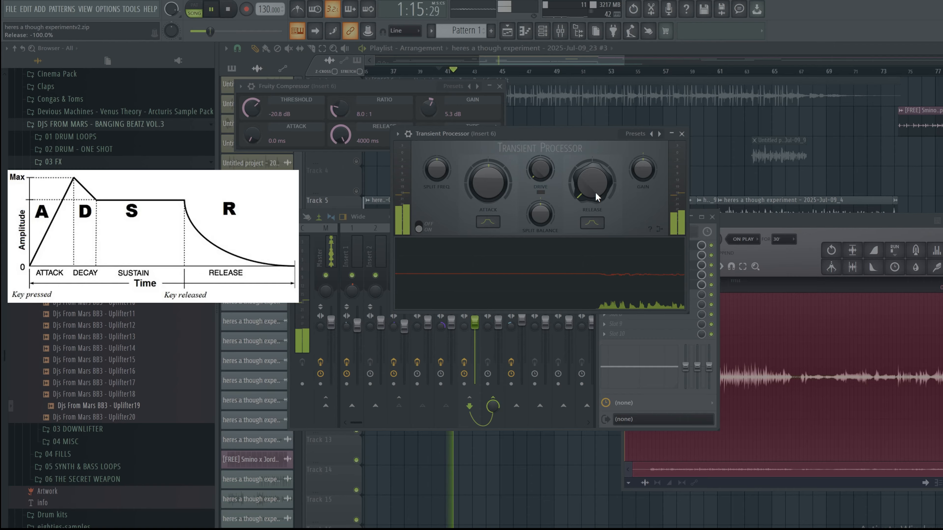
pyautogui.moveTo(595, 192); pyautogui.dragTo(595, 191)
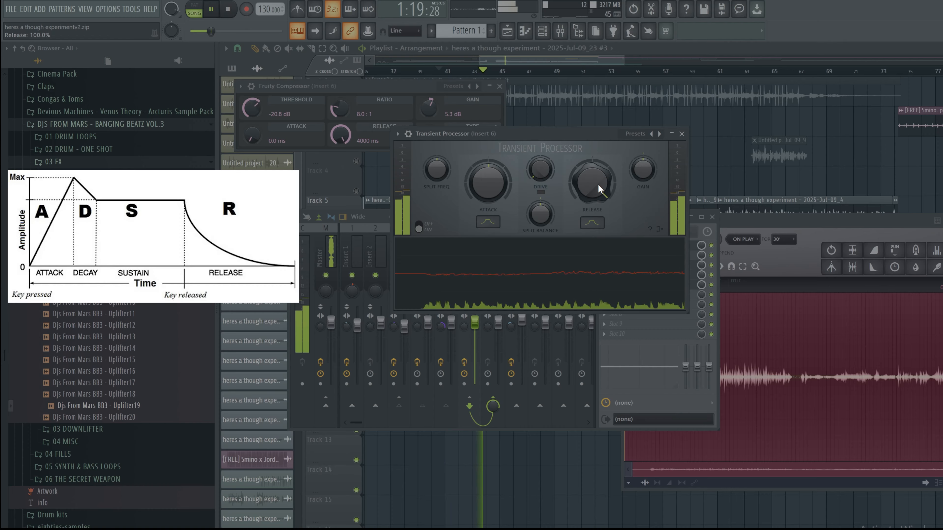
pyautogui.press('space')
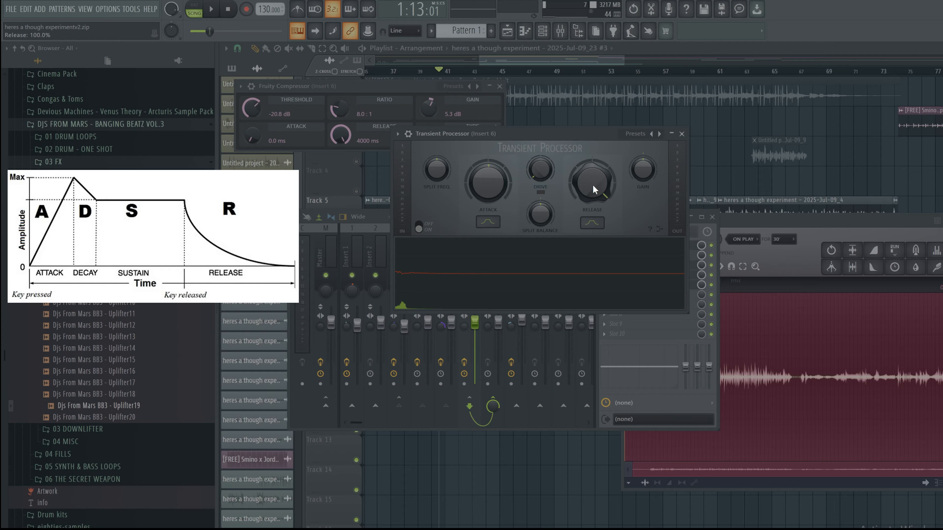
pyautogui.press('space')
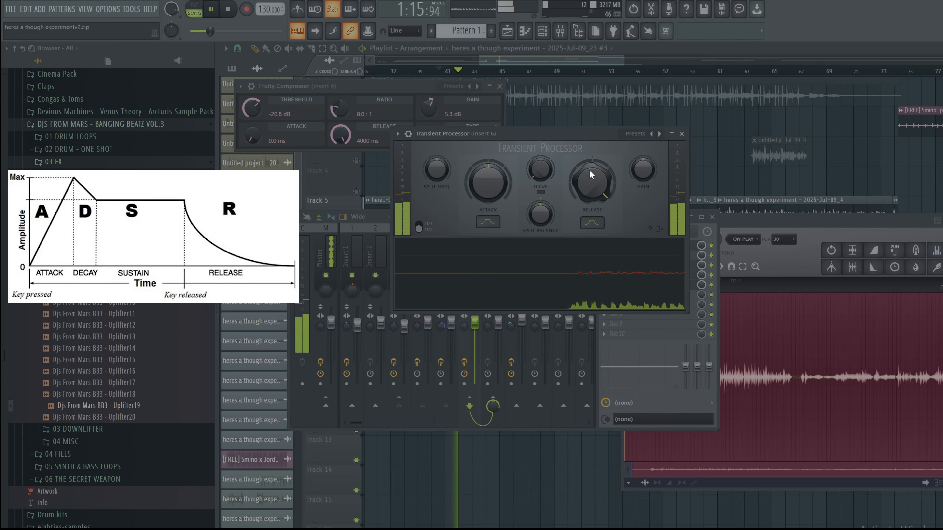
# Set the Transient Processor's release to -32.5%, play the song and lower the release slightly further.
pyautogui.moveTo(590, 170); pyautogui.dragTo(589, 214)
pyautogui.press('space')
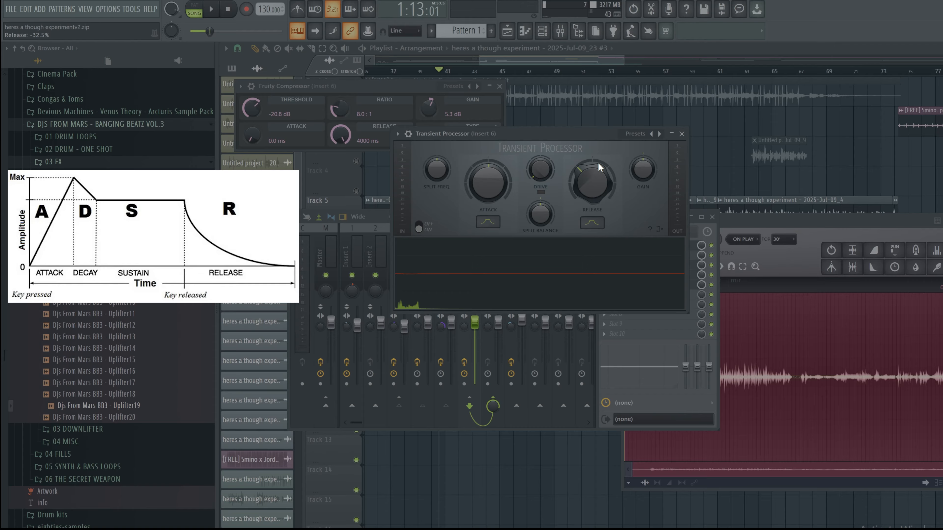
pyautogui.press('space')
pyautogui.moveTo(594, 176)
pyautogui.mouseDown()
pyautogui.moveTo(593, 139)
pyautogui.moveTo(595, 185)
pyautogui.mouseUp()
# Close the open windows, unmute Track 4 and Track 1 in the playlist, and play the vocals with the beat.
pyautogui.press('F12')
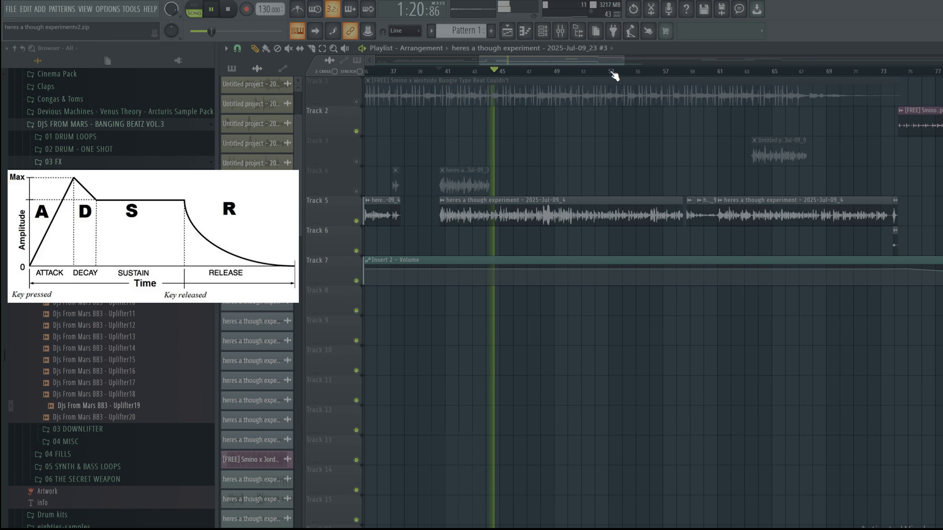
pyautogui.press('space')
pyautogui.moveTo(479, 60); pyautogui.dragTo(372, 56)
pyautogui.click(356, 191)
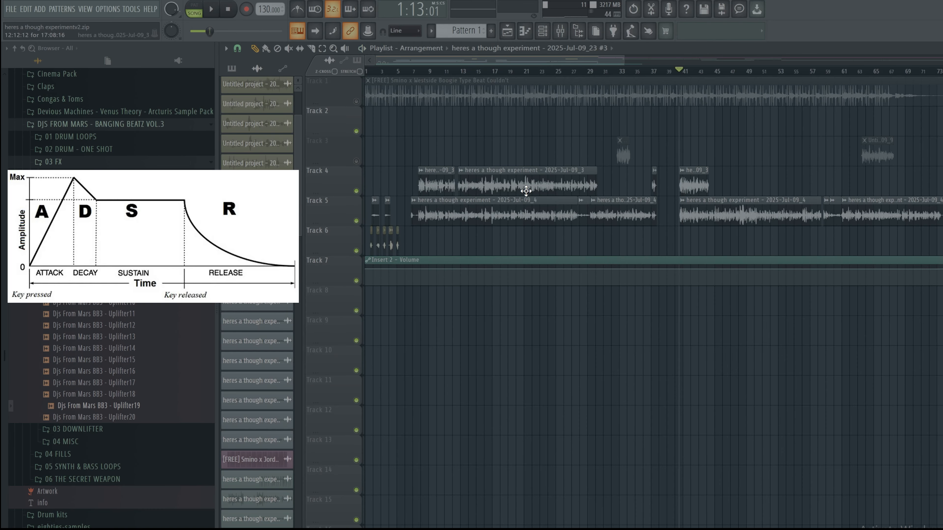
pyautogui.press('space')
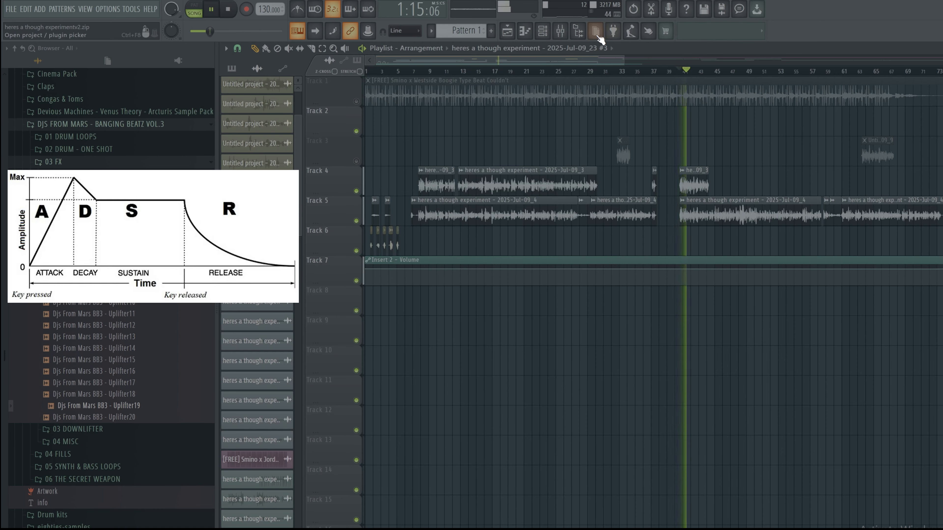
pyautogui.click(354, 100)
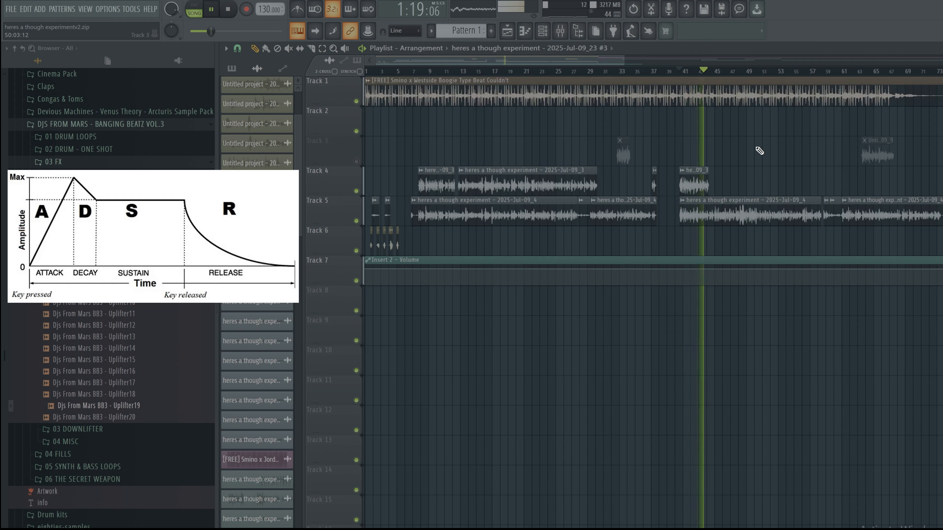
# Stop playback and load the Default preset in the Fruity Compressor on mixer Insert 6.
pyautogui.click(561, 31)
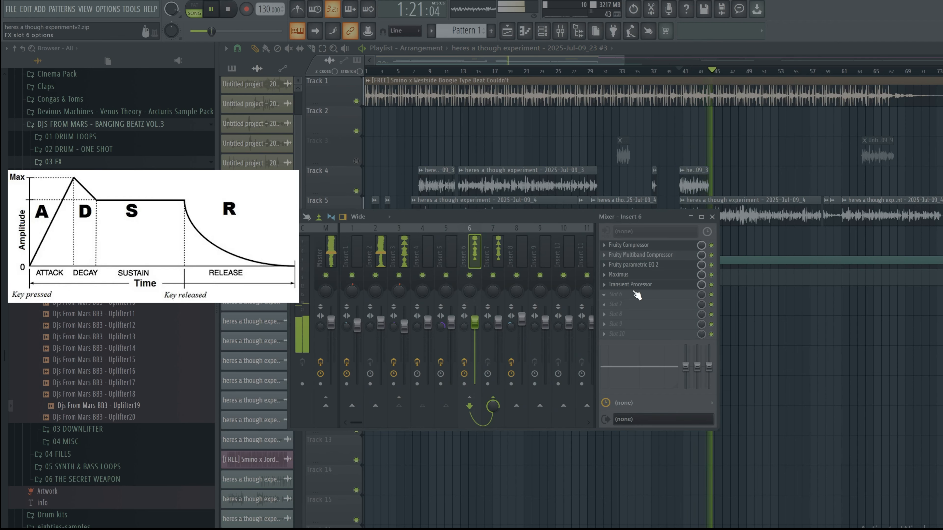
pyautogui.press('space')
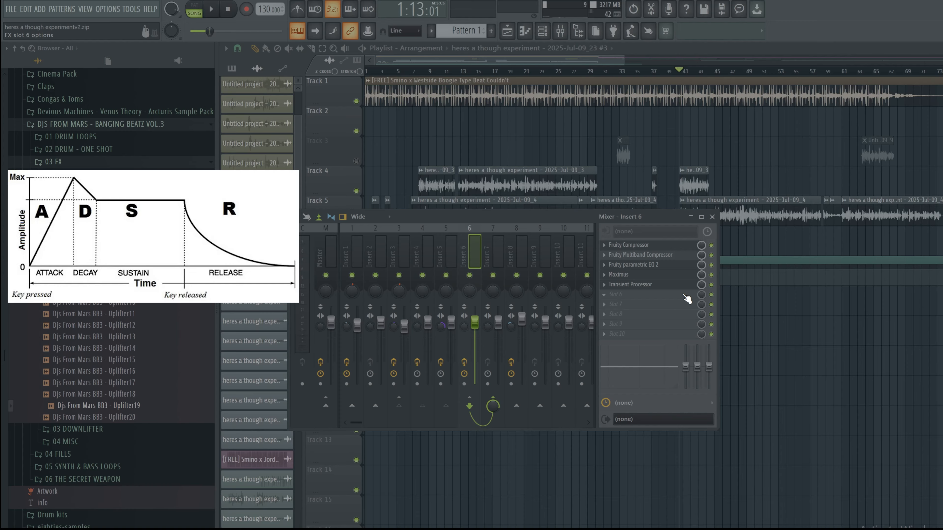
pyautogui.click(631, 246)
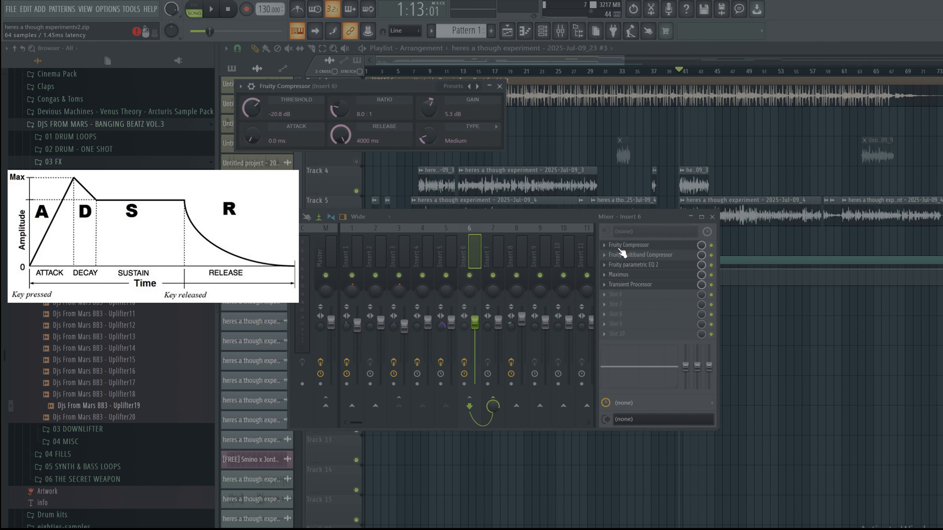
pyautogui.click(477, 86)
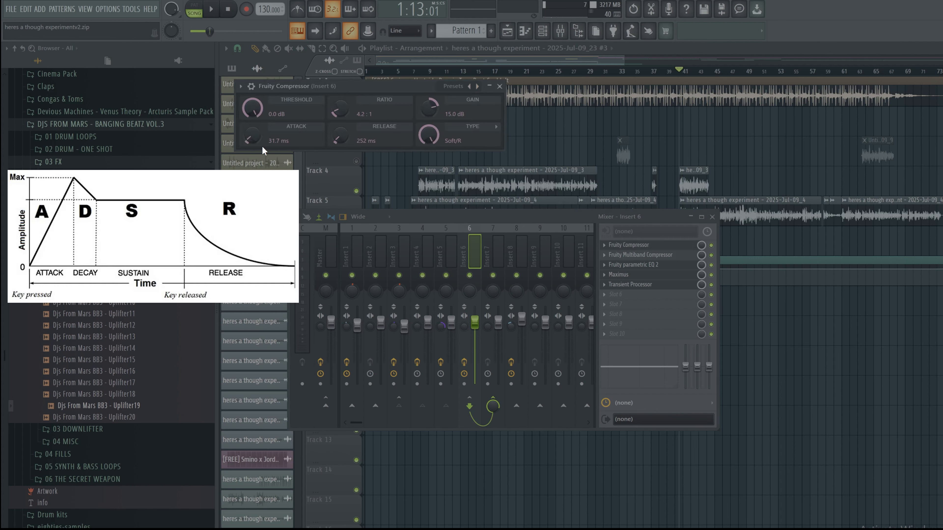
pyautogui.click(460, 87)
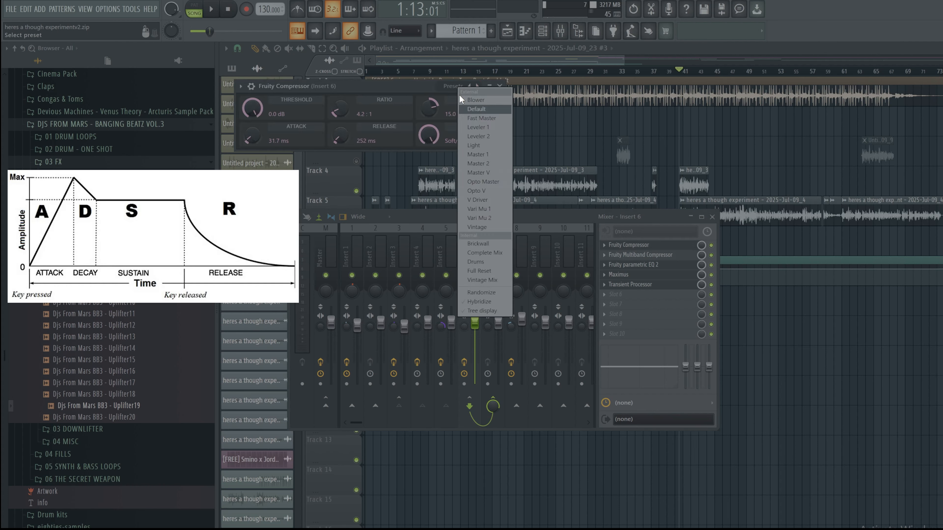
pyautogui.click(472, 112)
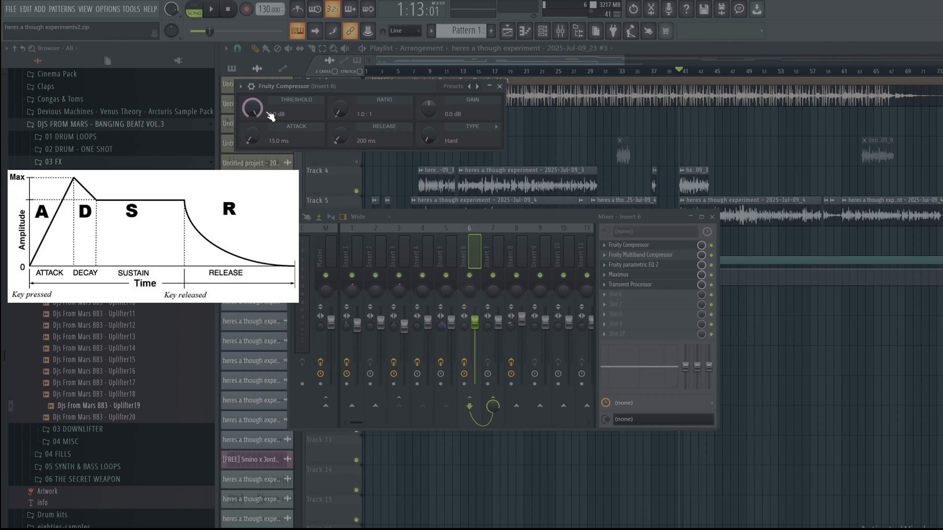
# Set the Fruity Compressor's ratio to 8.0:1, threshold to -19.6 dB and type to Medium.
pyautogui.moveTo(347, 116); pyautogui.dragTo(347, 105)
pyautogui.moveTo(347, 116); pyautogui.dragTo(347, 117)
pyautogui.moveTo(252, 108); pyautogui.dragTo(252, 128)
pyautogui.moveTo(428, 136); pyautogui.dragTo(428, 139)
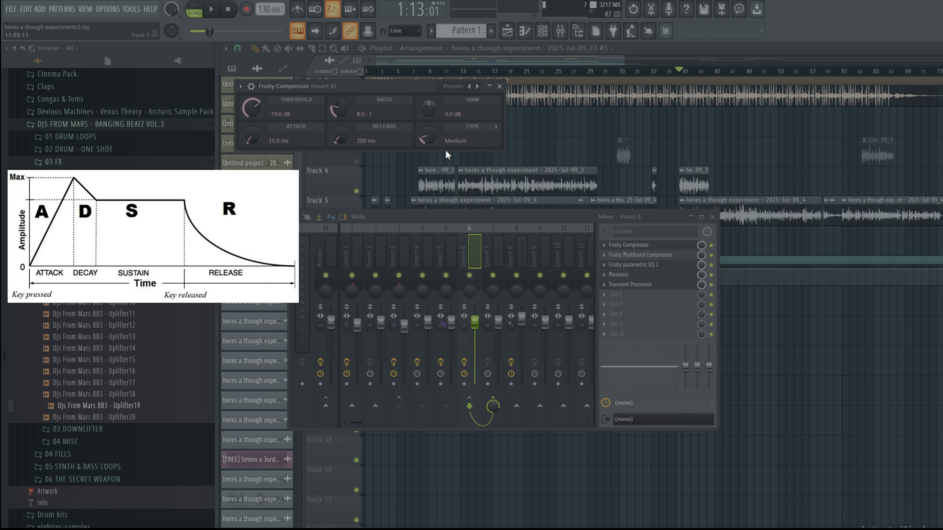